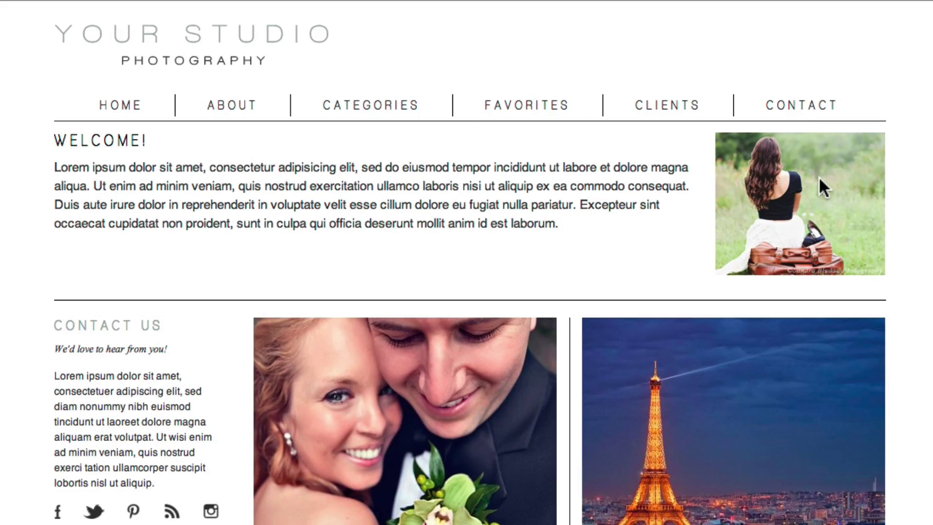
# - Bring up the studio's contact form via the CONTACT link on the front-end home page
pyautogui.click(795, 106)
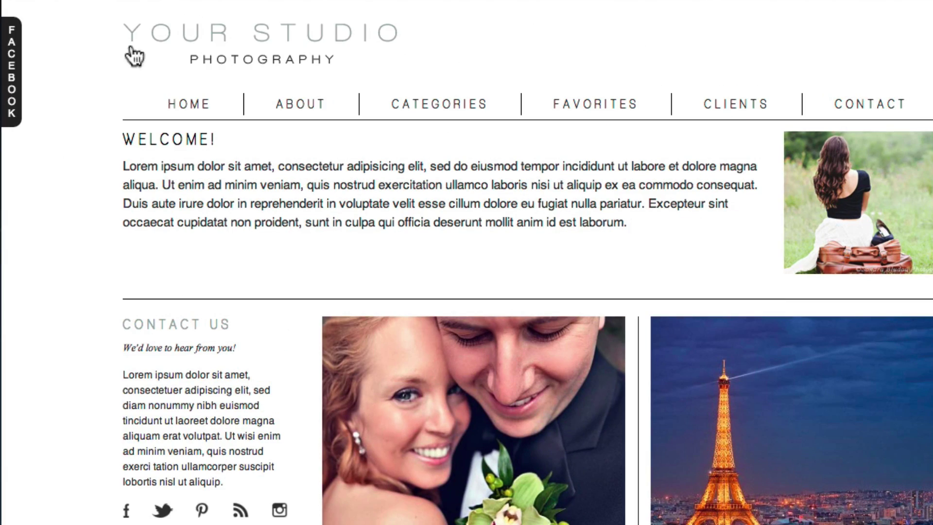
pyautogui.moveTo(13, 61)
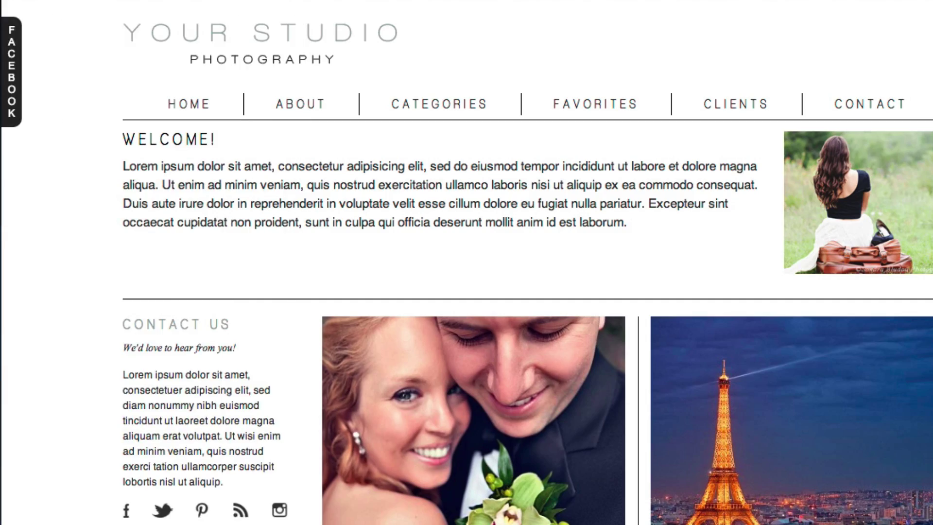
# - Scroll down through the front-end site
pyautogui.scroll(-10, 467, 263)
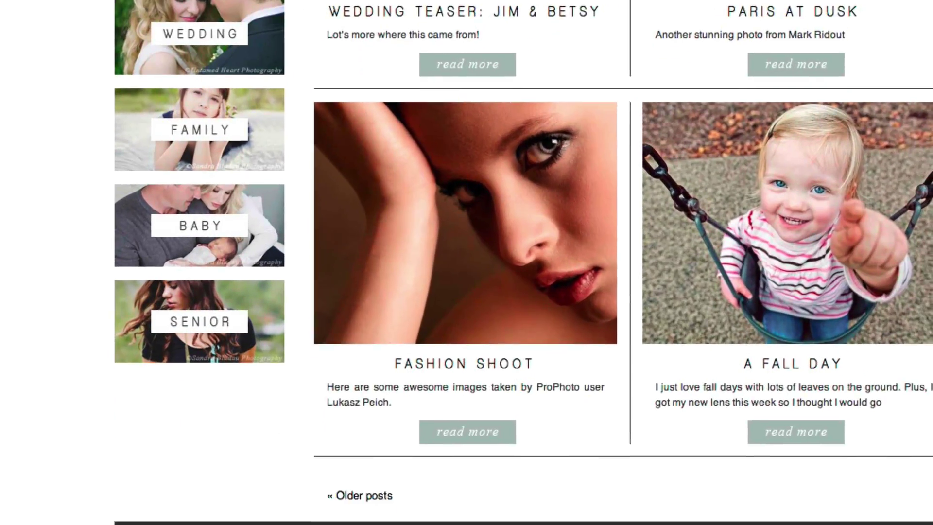
pyautogui.scroll(-10, 467, 262)
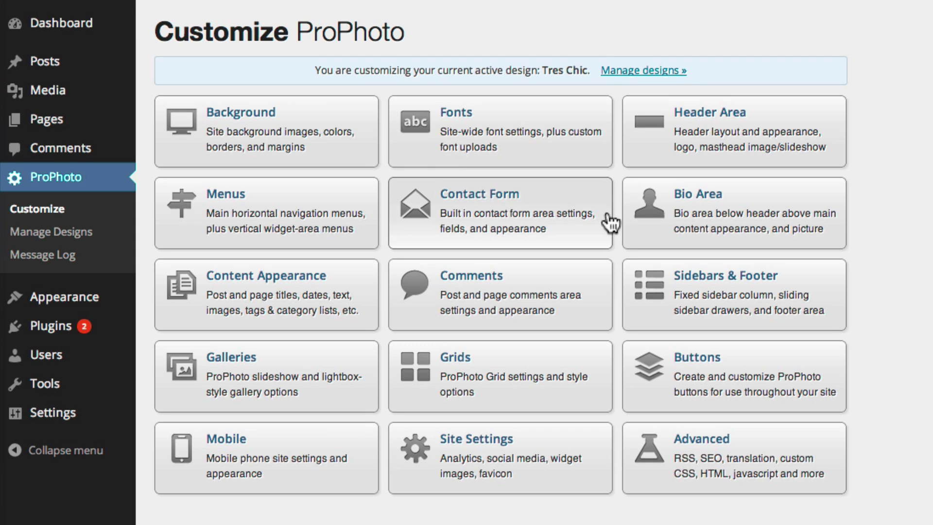
# - In Bio Area appearance settings, set spacing to 33 px above and 31 px below
pyautogui.click(751, 228)
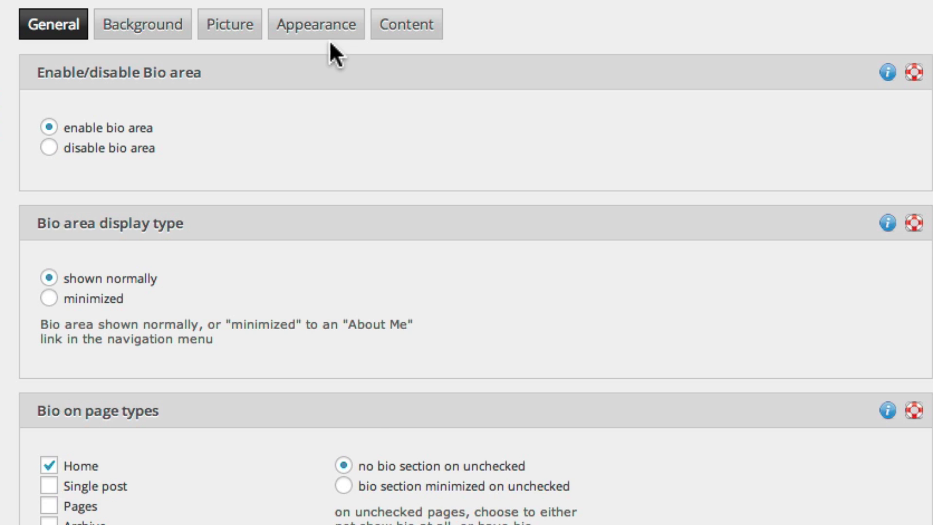
pyautogui.click(327, 37)
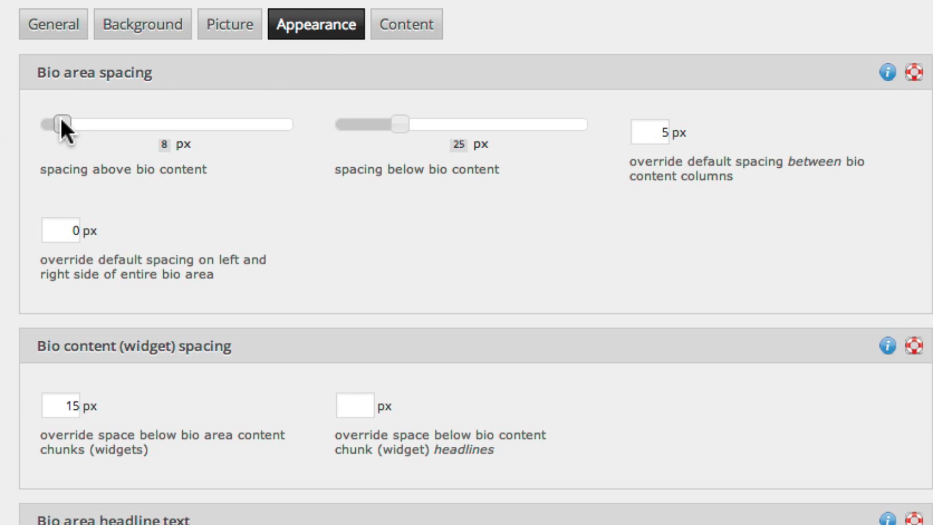
pyautogui.moveTo(61, 123); pyautogui.dragTo(125, 126)
pyautogui.moveTo(400, 124)
pyautogui.mouseDown()
pyautogui.moveTo(457, 126)
pyautogui.moveTo(412, 127)
pyautogui.mouseUp()
# - Give the bio headline the Arial font and a custom red colour #d62300
pyautogui.scroll(-10, 285, 235)
pyautogui.click(191, 100)
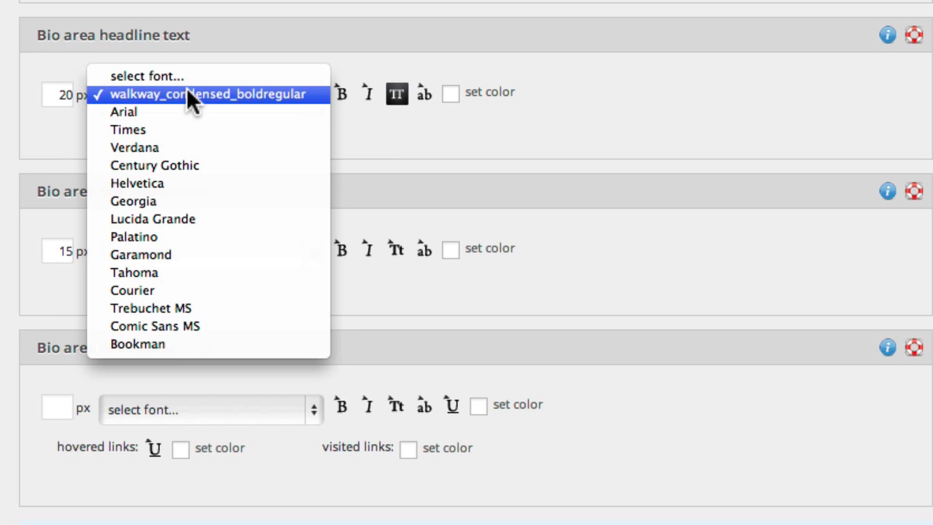
pyautogui.click(188, 119)
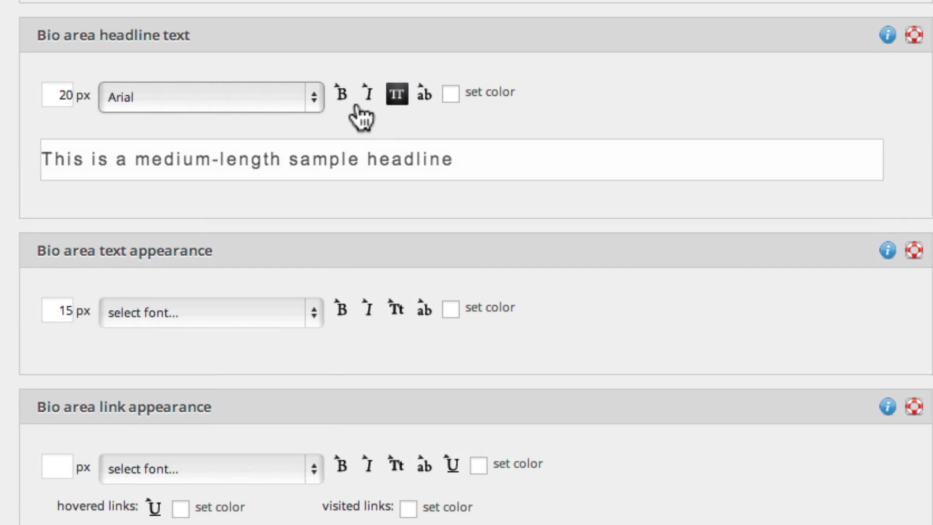
pyautogui.click(451, 94)
pyautogui.click(546, 95)
pyautogui.moveTo(559, 127); pyautogui.dragTo(485, 162)
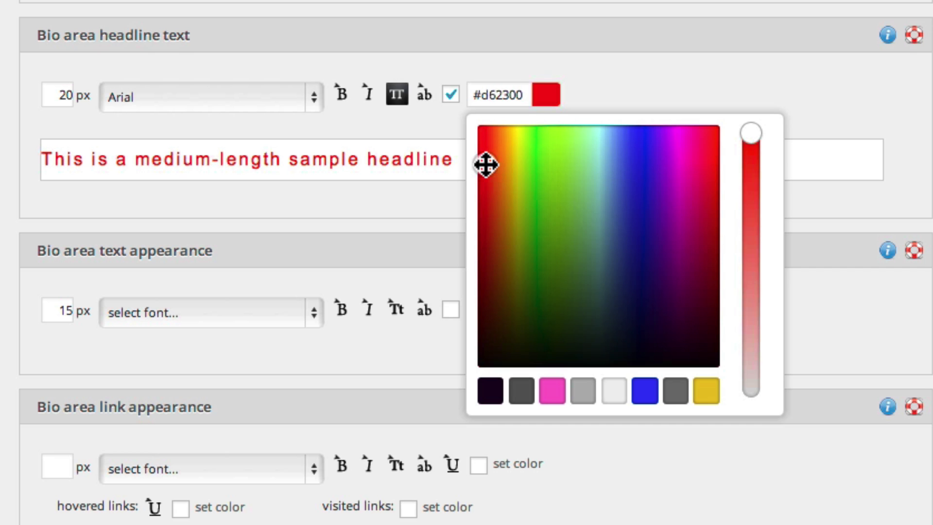
pyautogui.click(413, 199)
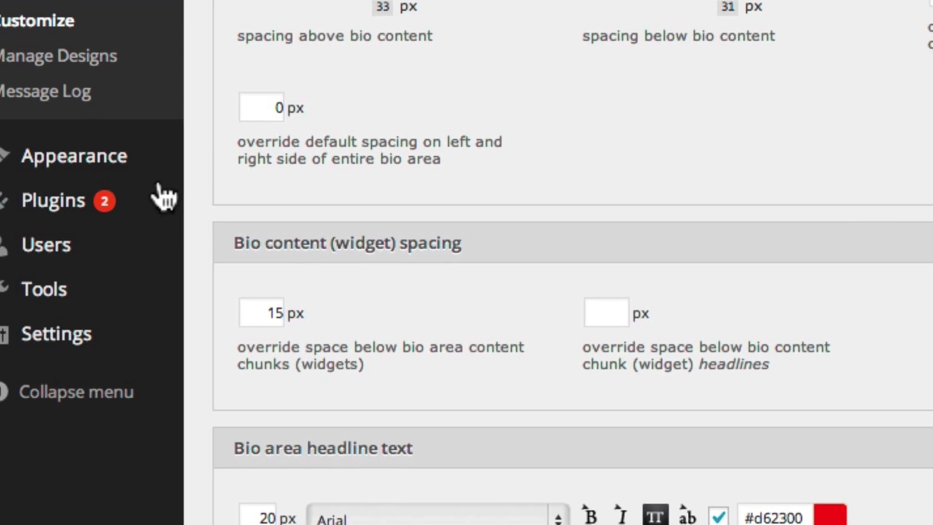
# - Go to Appearance > Widgets in the WordPress admin sidebar
pyautogui.moveTo(163, 234)
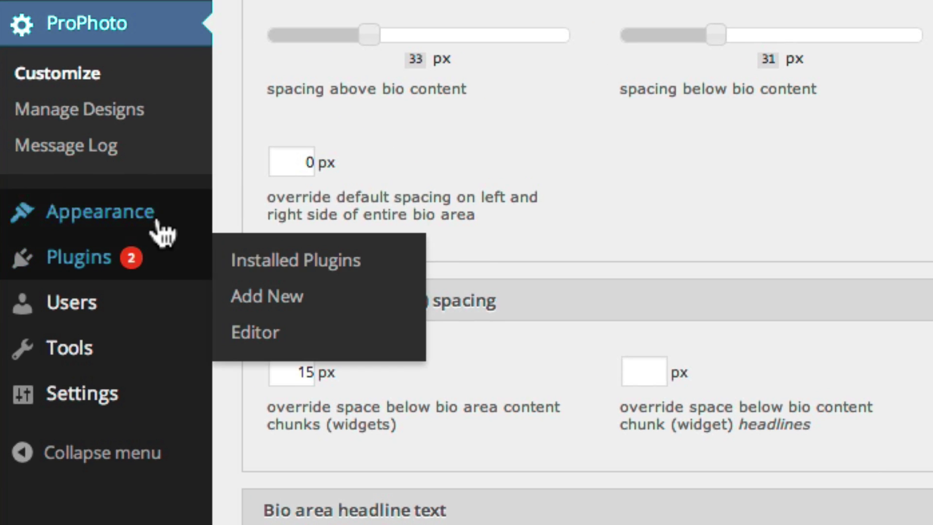
pyautogui.moveTo(192, 226)
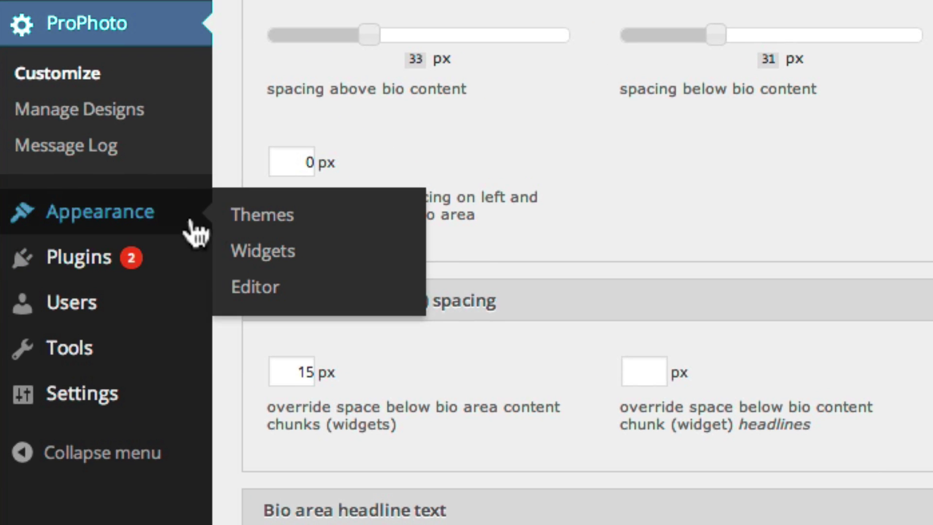
pyautogui.click(273, 254)
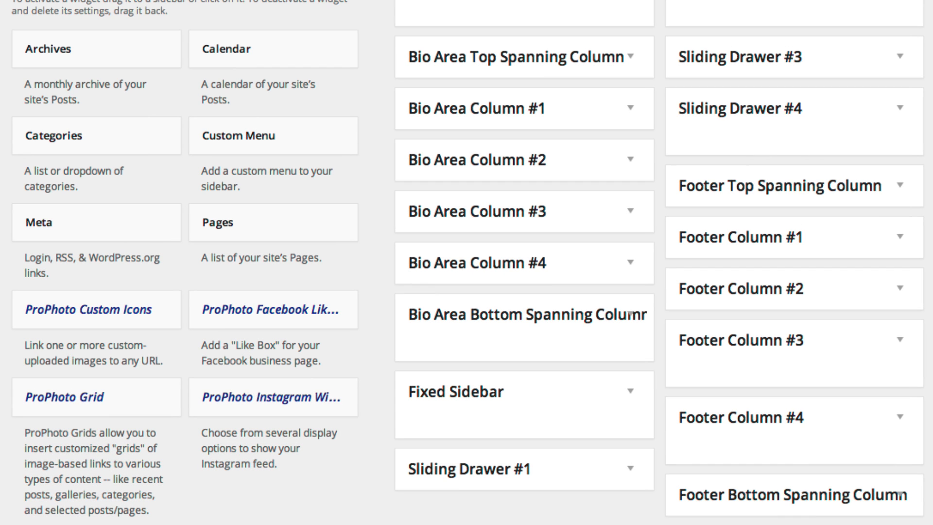
# - Delete the ProPhoto Text widget and drag Column #4's ProPhoto Grid to Inactive Widgets
pyautogui.moveTo(146, 400); pyautogui.dragTo(192, 177)
pyautogui.click(602, 111)
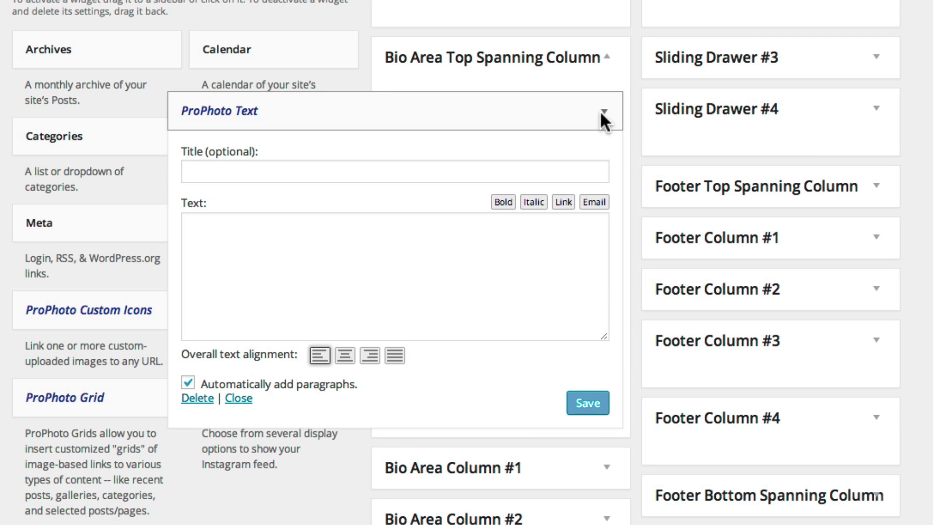
pyautogui.click(187, 399)
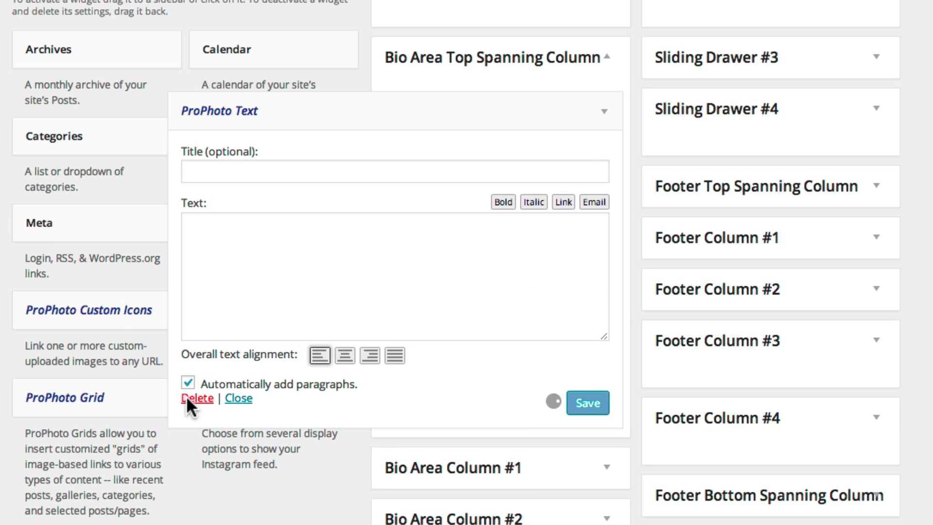
pyautogui.click(611, 342)
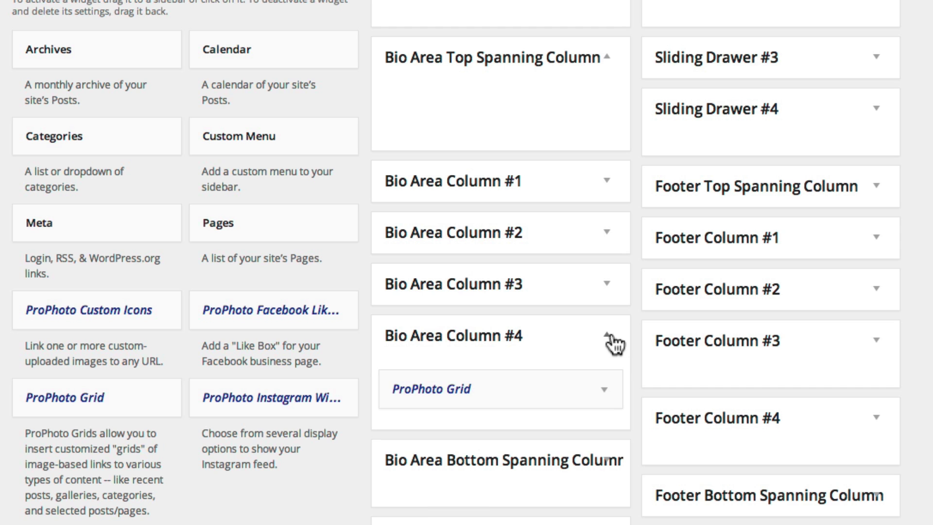
pyautogui.moveTo(441, 386); pyautogui.dragTo(95, 230)
# - Move Custom Icons up in the Fixed Sidebar and ProPhoto Text into Footer Bottom Spanning Column
pyautogui.scroll(15, 94, 229)
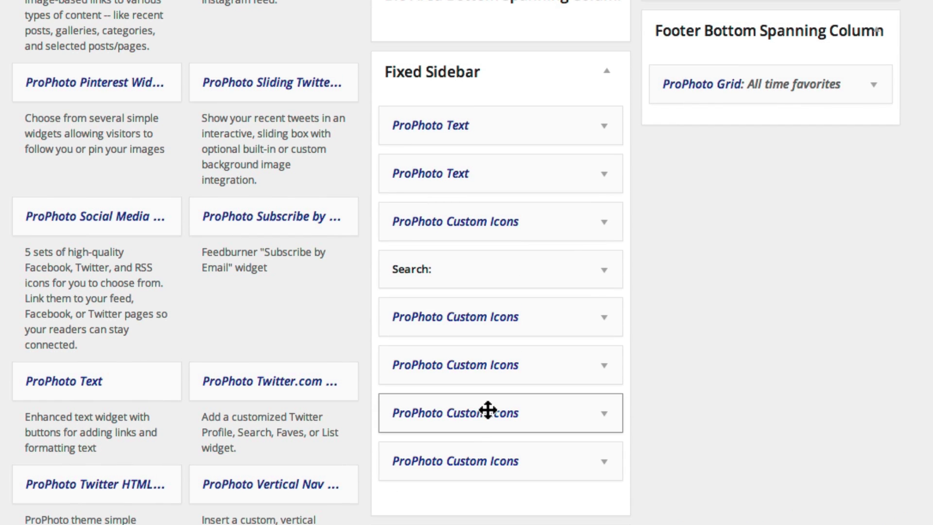
pyautogui.moveTo(487, 410); pyautogui.dragTo(469, 219)
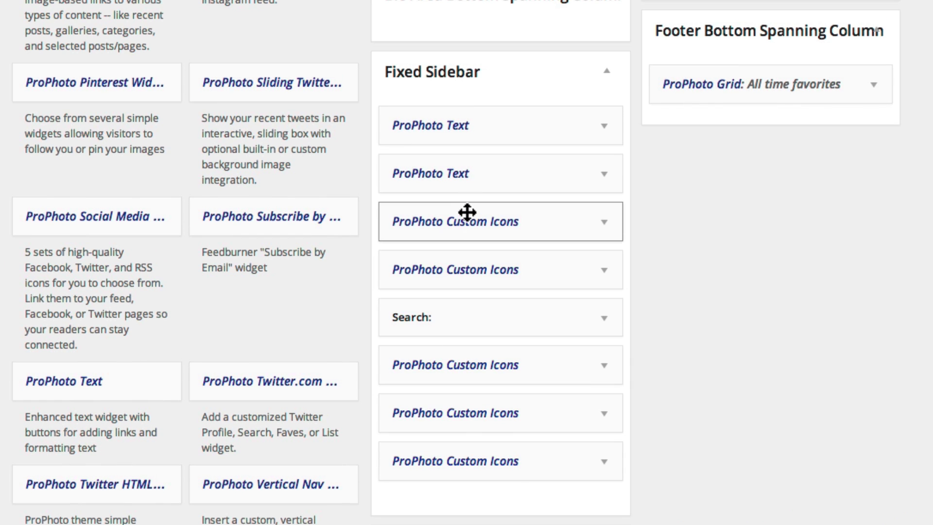
pyautogui.moveTo(463, 173); pyautogui.dragTo(753, 103)
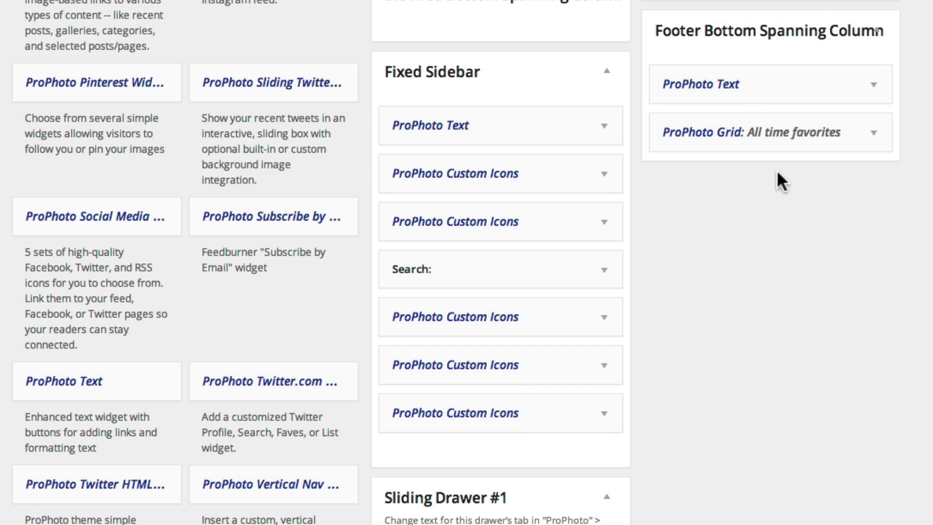
pyautogui.click(605, 175)
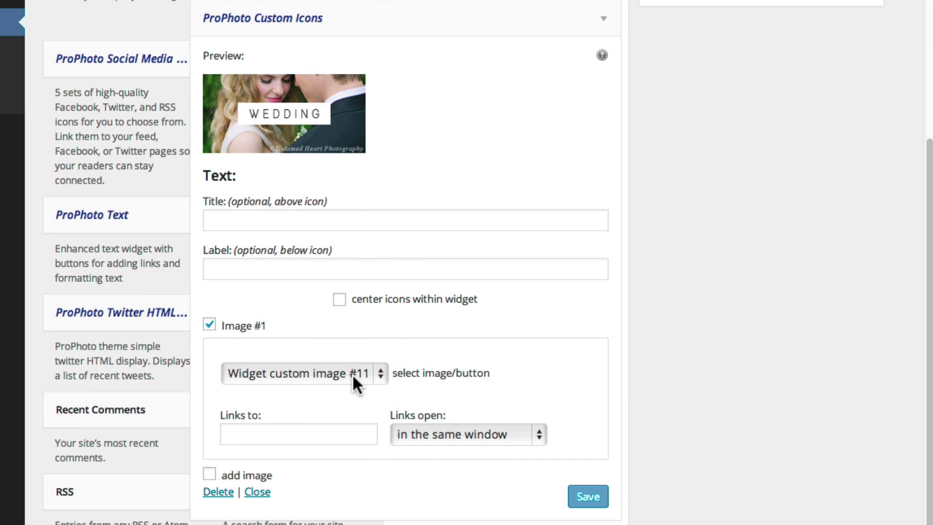
pyautogui.click(353, 375)
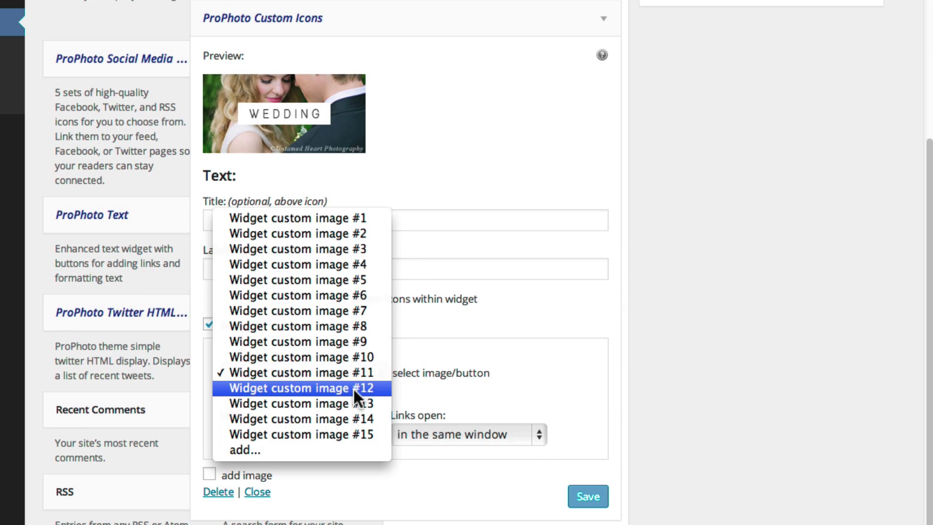
pyautogui.click(354, 390)
pyautogui.click(329, 436)
pyautogui.write('http://mysite.com/family')
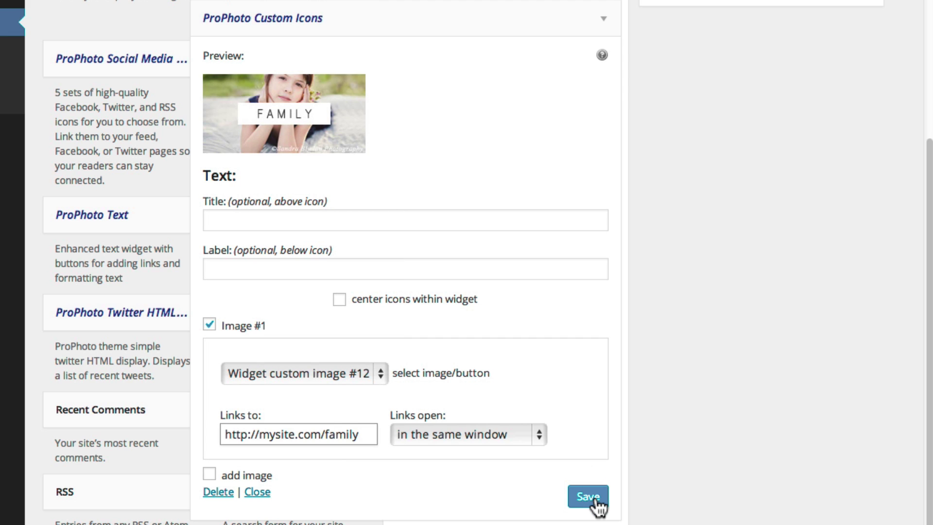
pyautogui.click(594, 501)
pyautogui.click(597, 30)
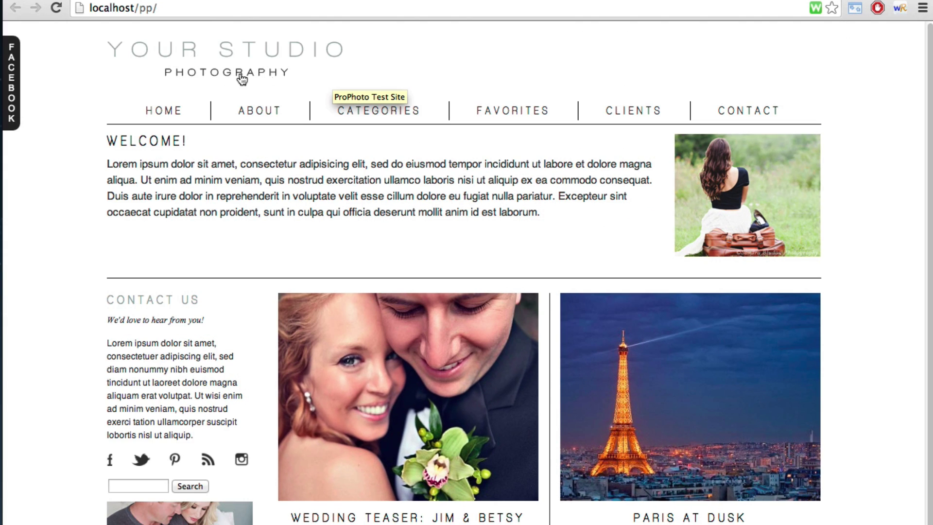
pyautogui.click(13, 89)
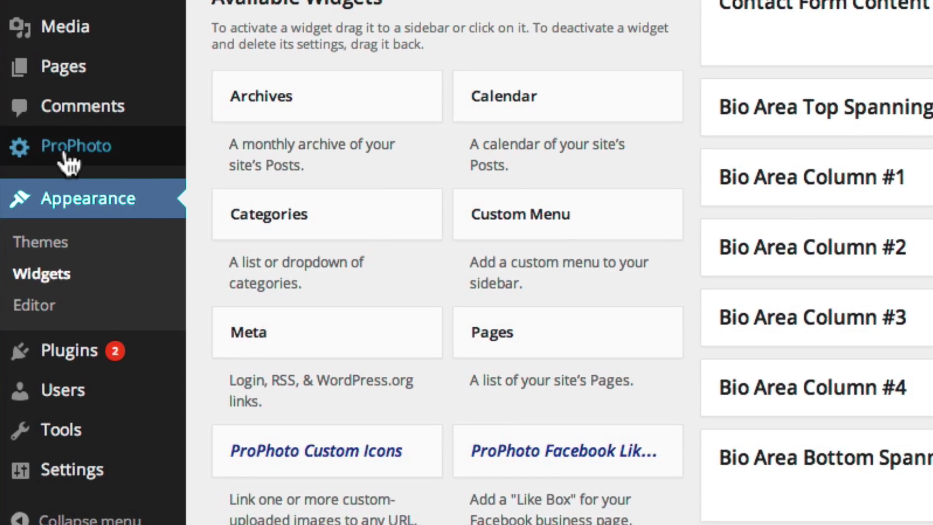
# - Tick the home page option in ProPhoto Customize > Sidebars & Footer > Sidebar
pyautogui.moveTo(52, 156)
pyautogui.click(273, 148)
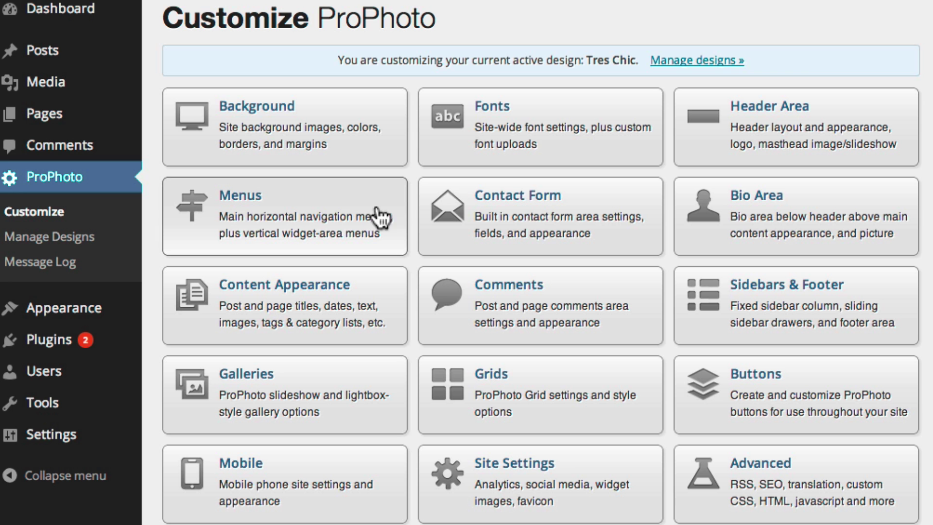
pyautogui.click(764, 319)
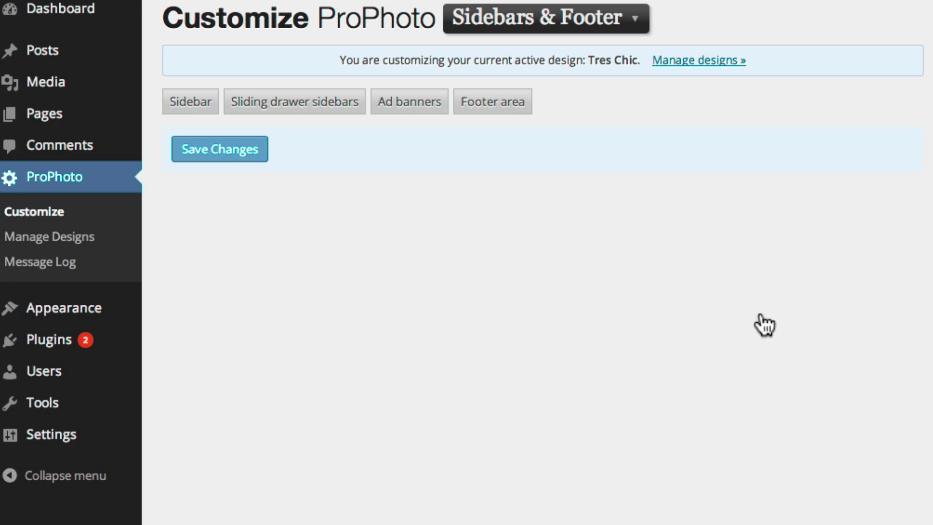
pyautogui.click(199, 101)
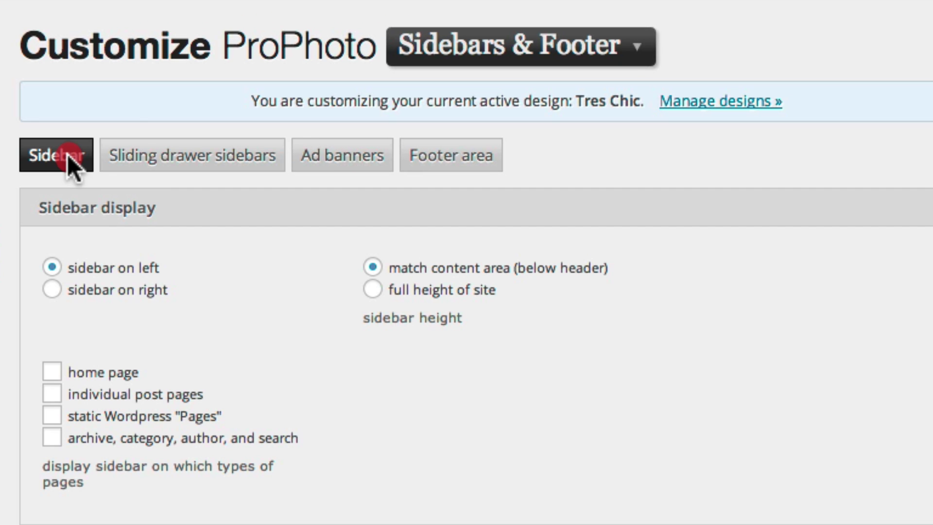
pyautogui.click(51, 371)
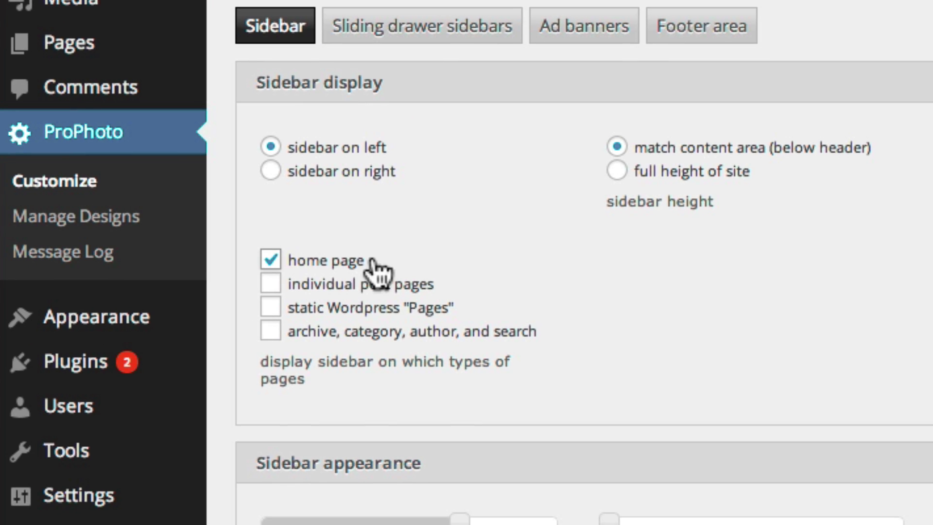
# - On the Widgets page, place ProPhoto Custom Icons in the Fixed Sidebar above Search
pyautogui.moveTo(152, 320)
pyautogui.click(274, 364)
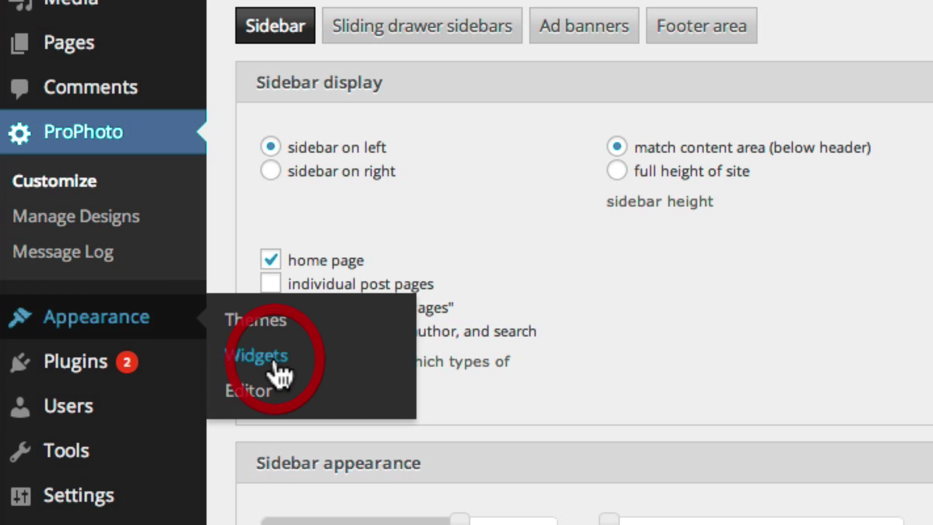
pyautogui.moveTo(98, 68); pyautogui.dragTo(521, 437)
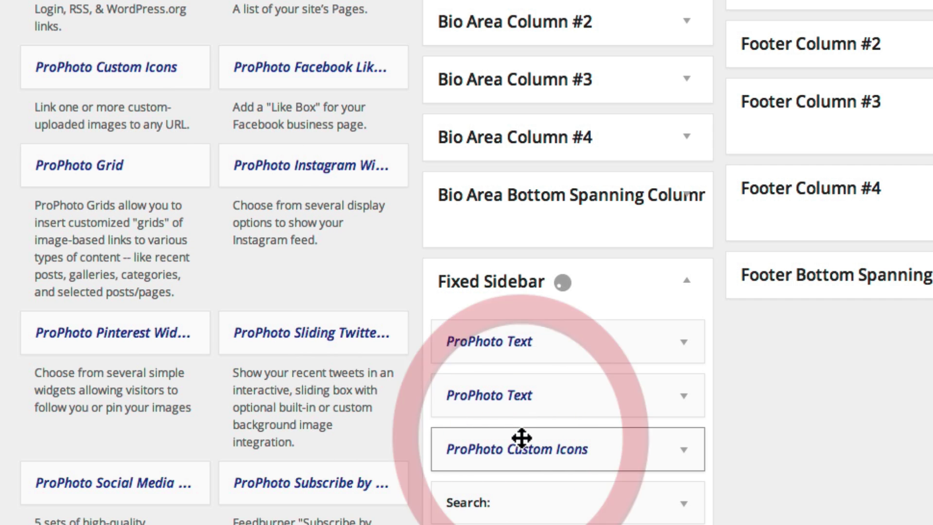